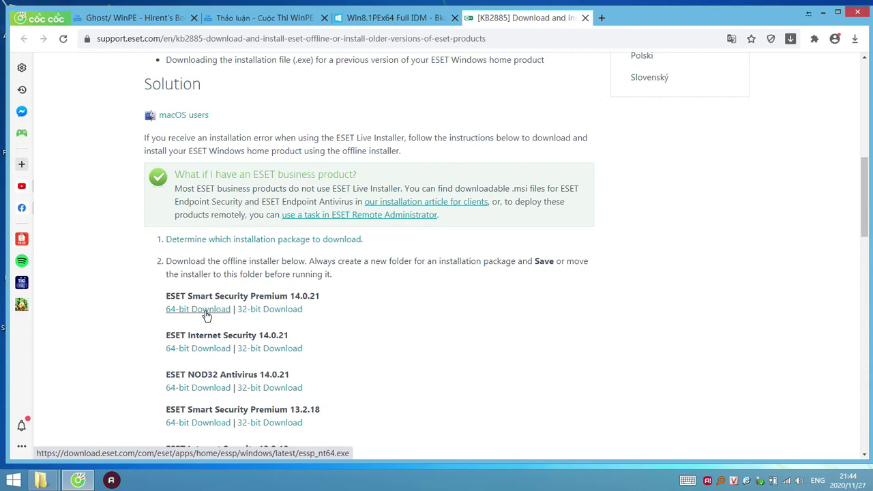
- Download the 64-bit offline installer of ESET Smart Security Premium 14.0.21 and show the browser's download list
right_click(206, 315)
click(251, 316)
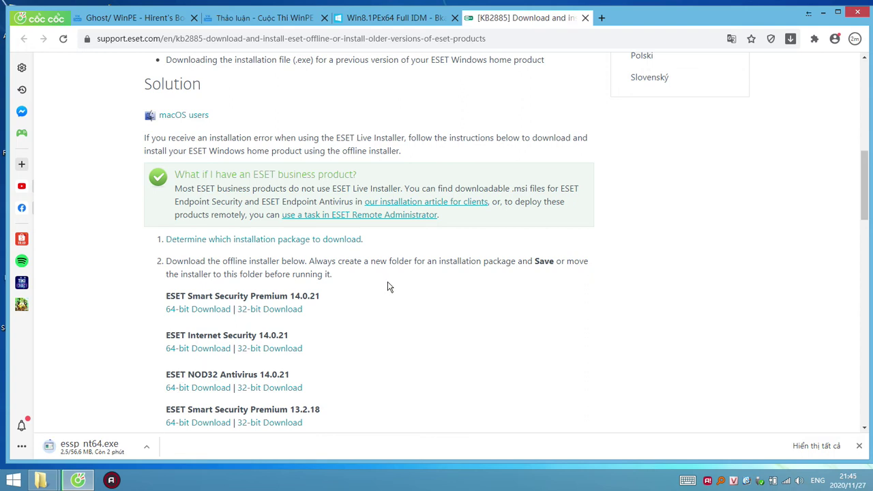
key(ctrl+j)
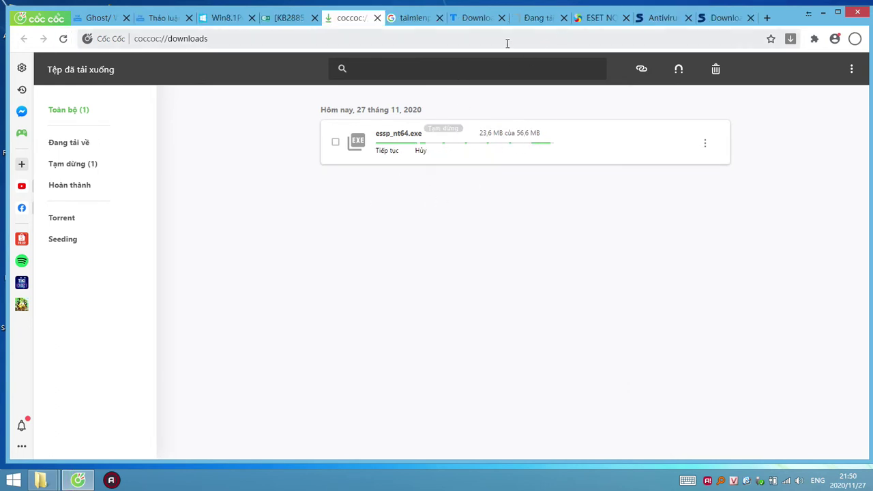
- Look through the open antivirus download pages and request the ESET NOD32 Antivirus 2020 download from Download.com.vn
click(533, 18)
click(600, 20)
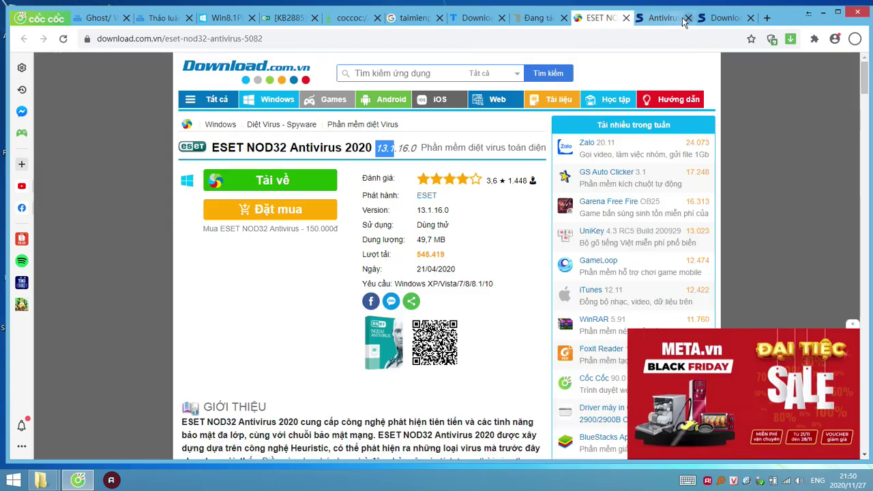
key(ctrl+Tab)
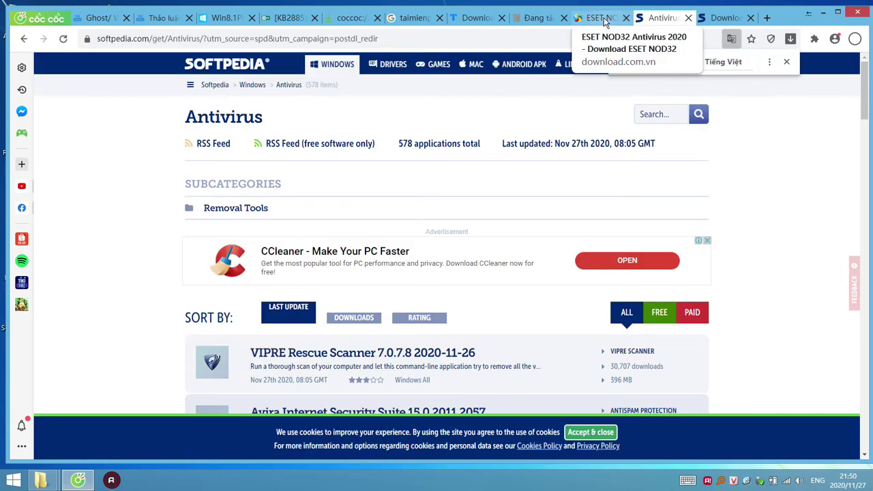
click(602, 20)
click(277, 181)
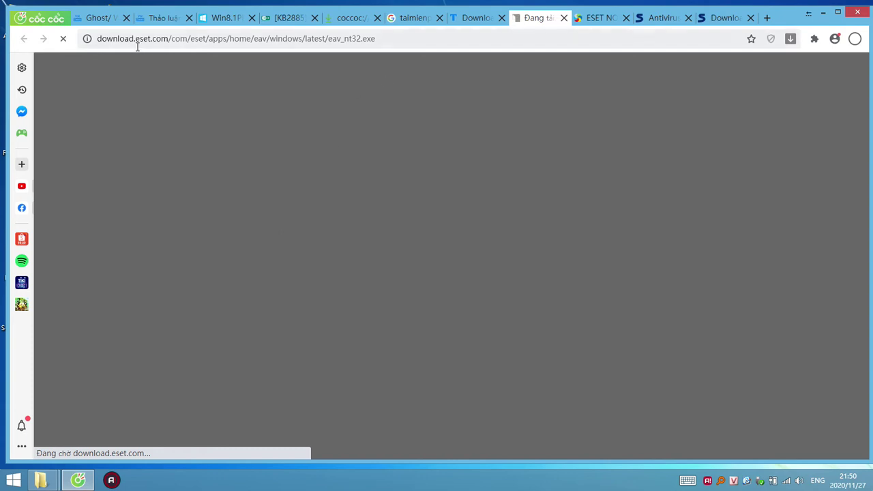
- Select the full web address of the pending eav_nt32.exe download
click(447, 39)
click(432, 39)
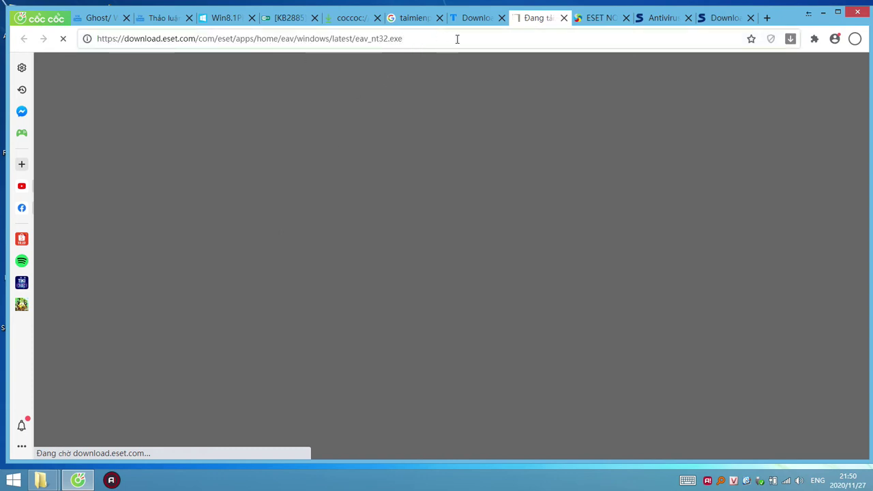
drag(457, 38, 62, 37)
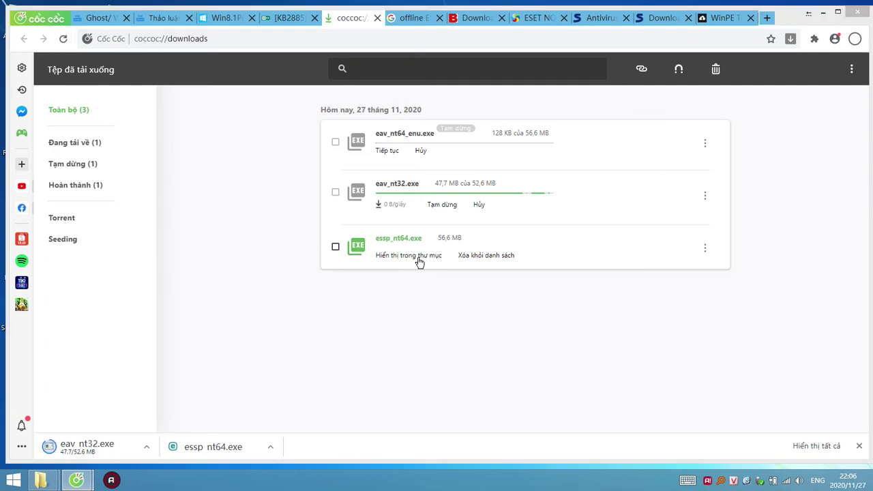
- Show the downloaded essp_nt64.exe in its folder and launch the installer
click(416, 261)
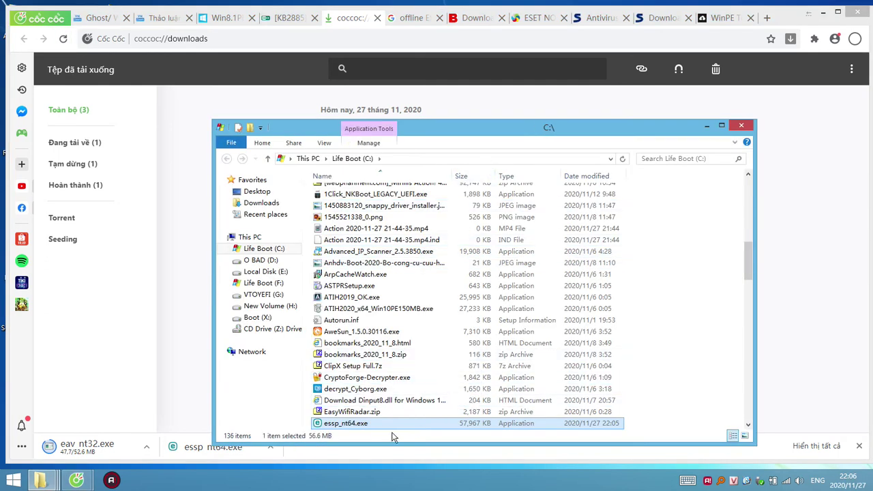
right_click(372, 421)
click(396, 177)
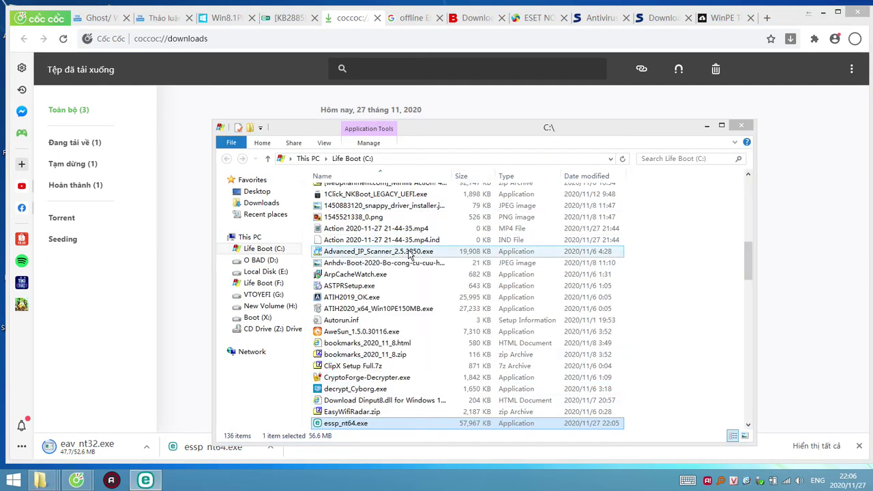
- Close the offline ESET search tab, and reopen and look over the ESET NOD32 Antivirus download page on bb.com.vn
click(439, 19)
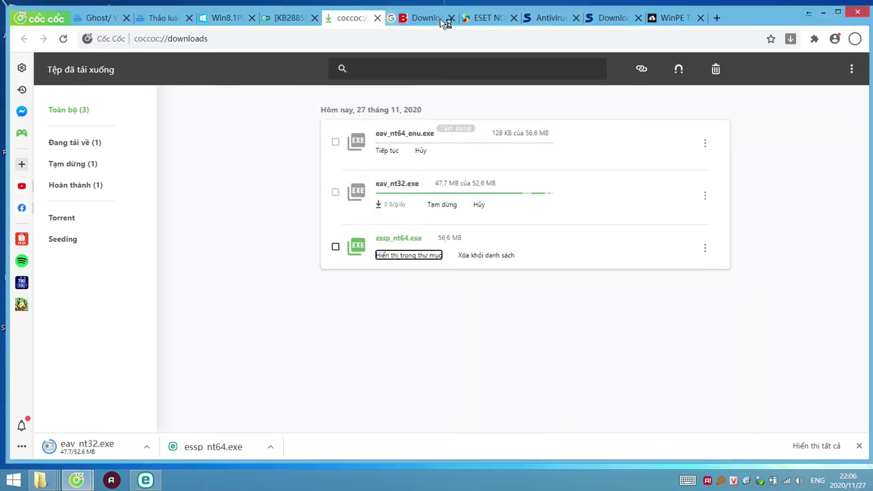
click(439, 18)
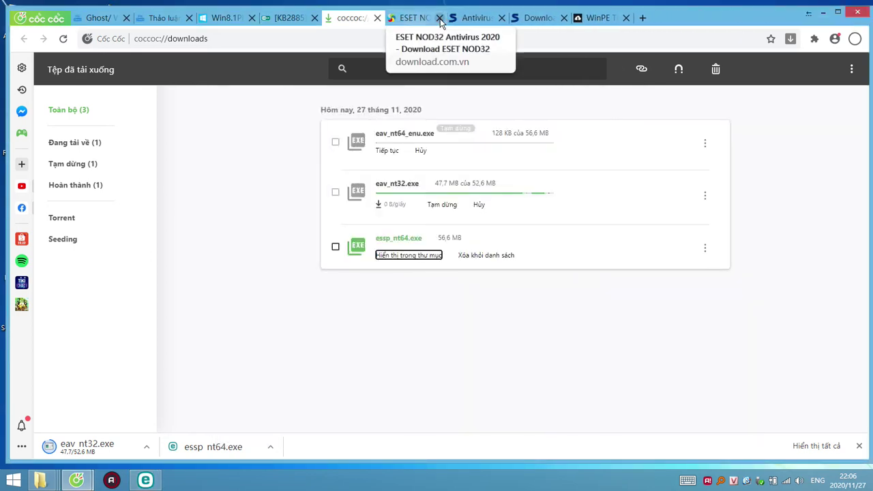
key(ctrl+shift+t)
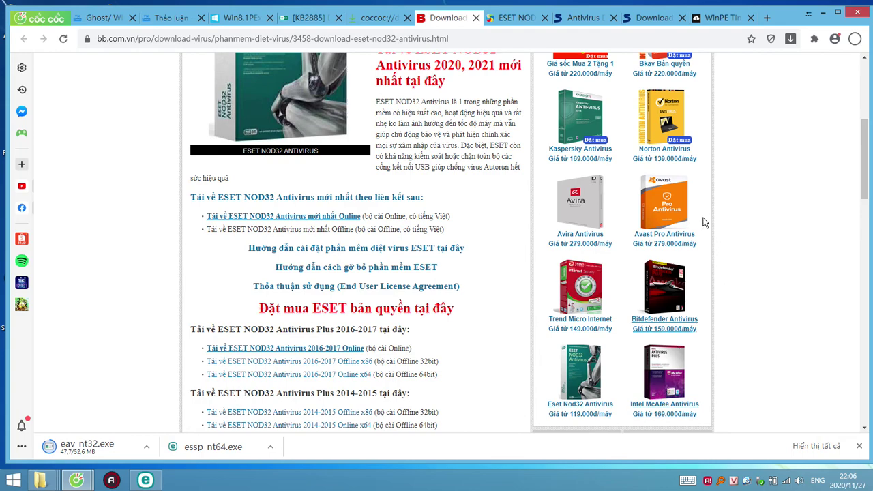
scroll(579, 234, up, 4)
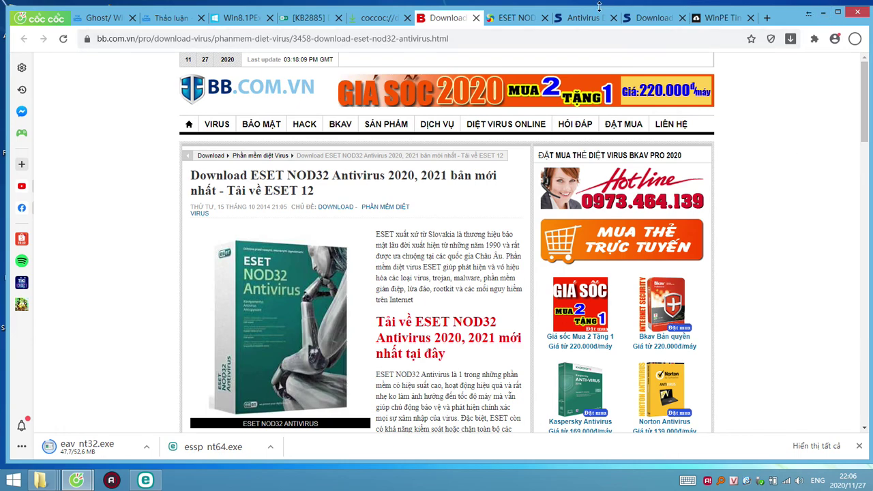
- Close the bb.com.vn, Download.com.vn, Softpedia and SecuFiles browser tabs
click(476, 18)
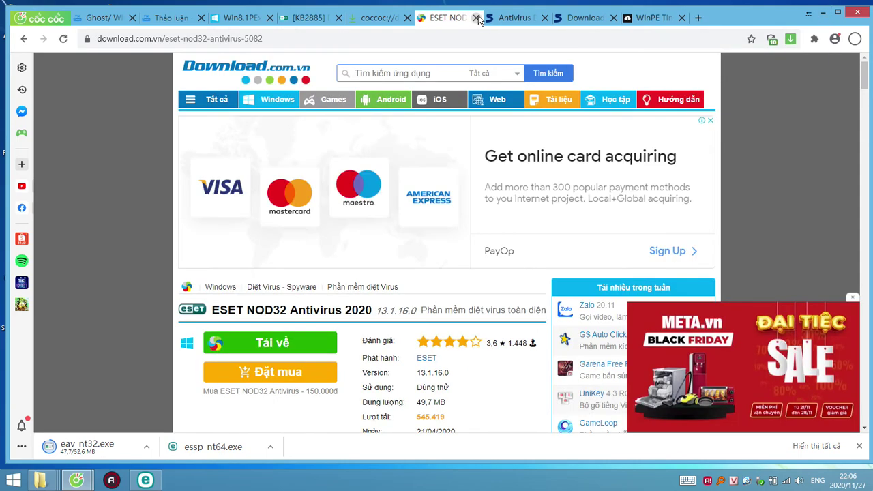
click(476, 18)
click(476, 18)
click(476, 18)
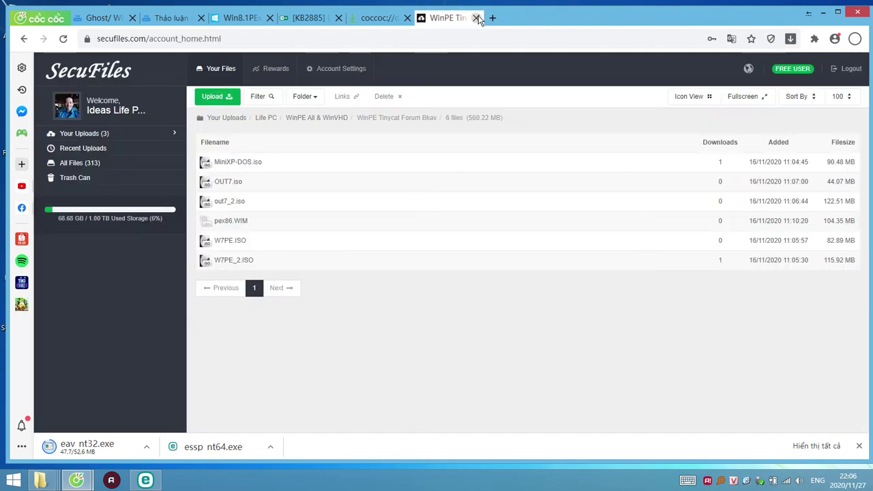
click(476, 18)
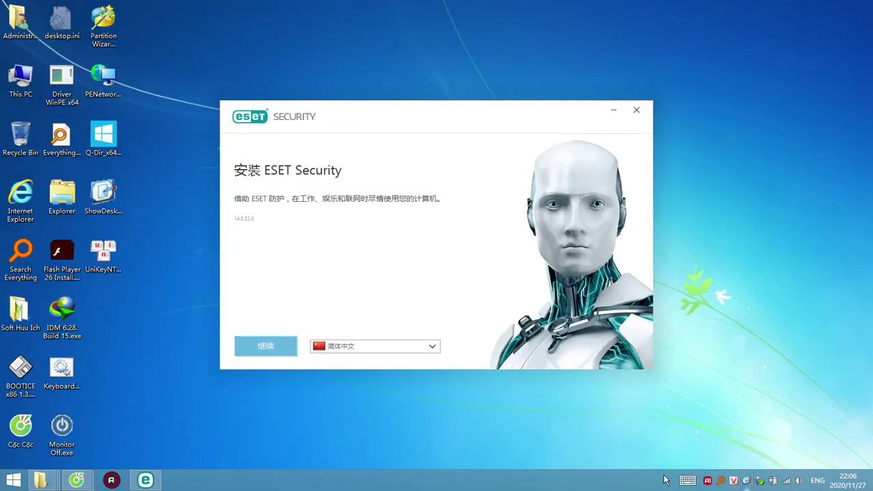
- Set the ESET installer language to English and accept the end user license agreement
click(382, 347)
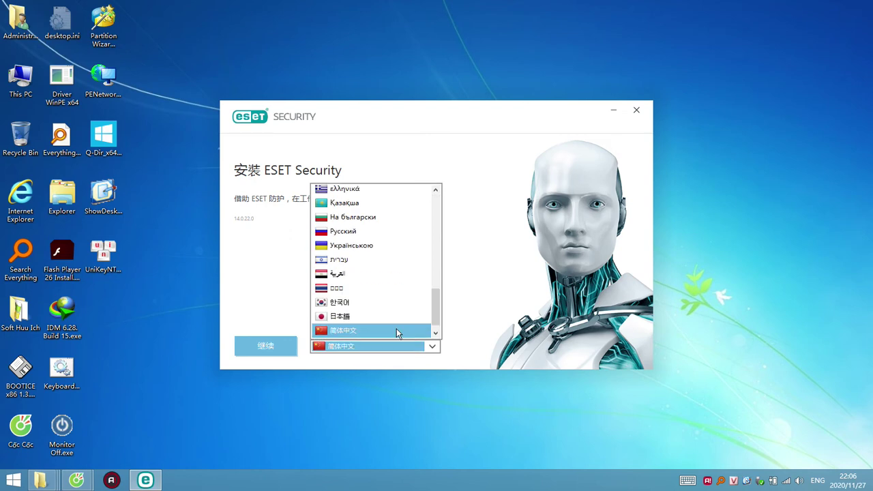
scroll(427, 310, down, 1)
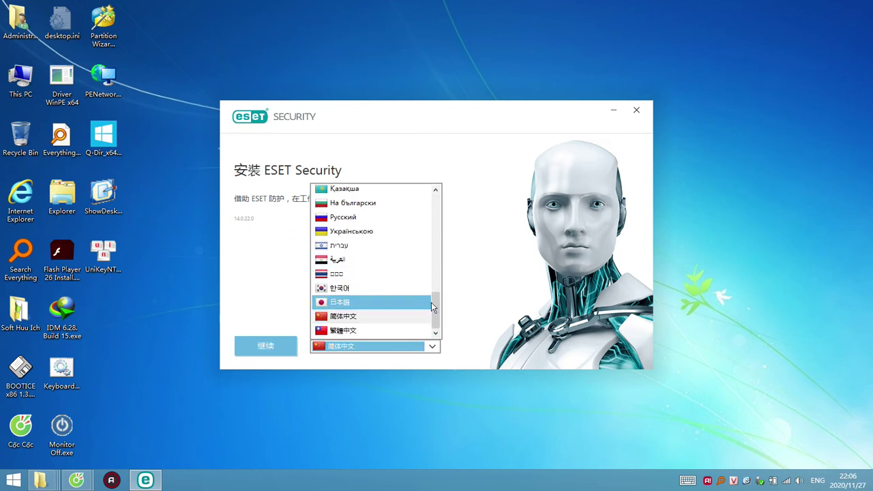
drag(435, 309, 436, 213)
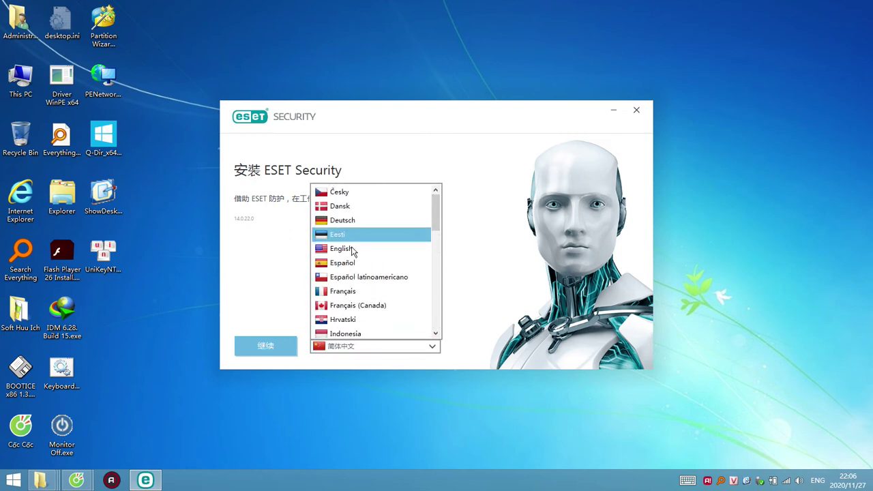
click(349, 249)
click(267, 347)
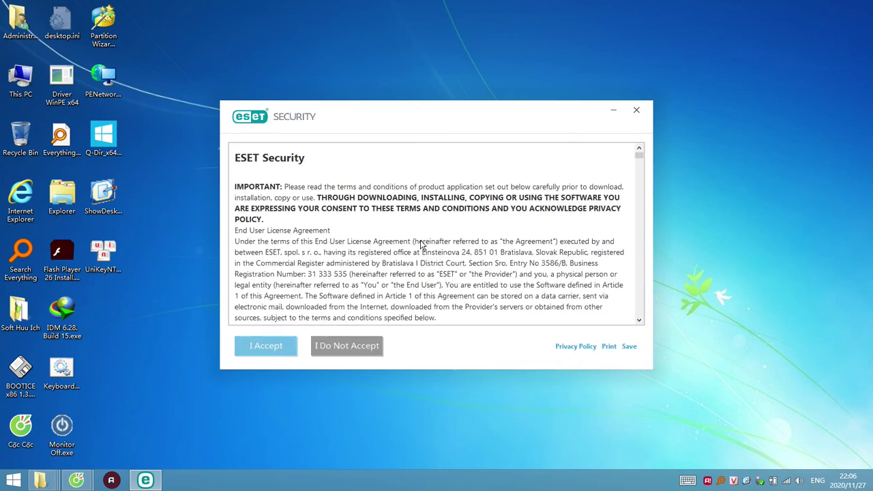
click(267, 346)
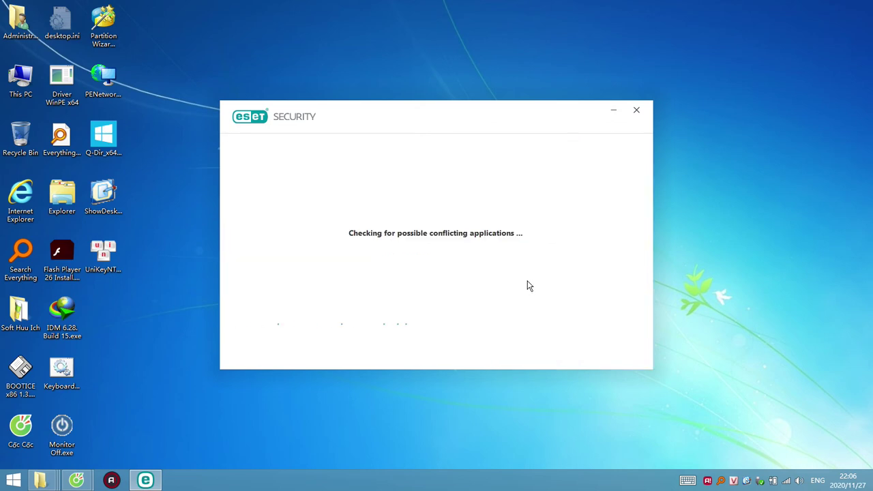
- Check the used and free space of the Boot (X:) drive in its properties
double_click(20, 80)
click(372, 307)
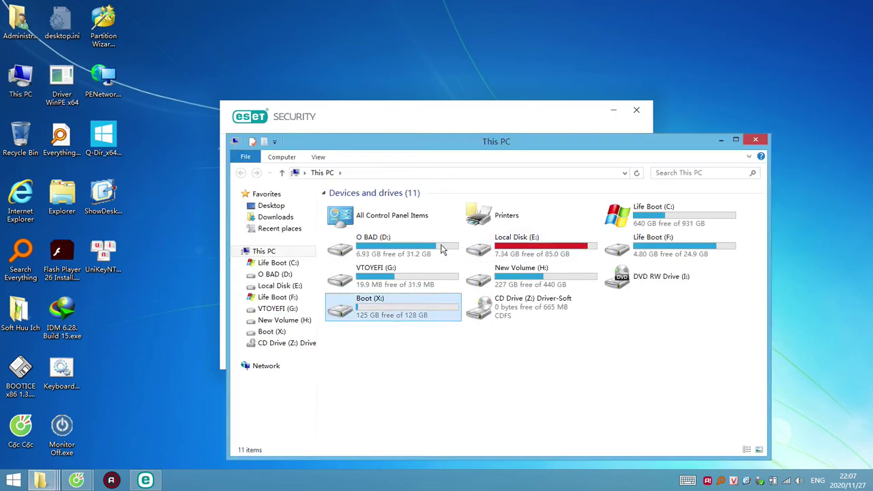
drag(450, 146, 578, 140)
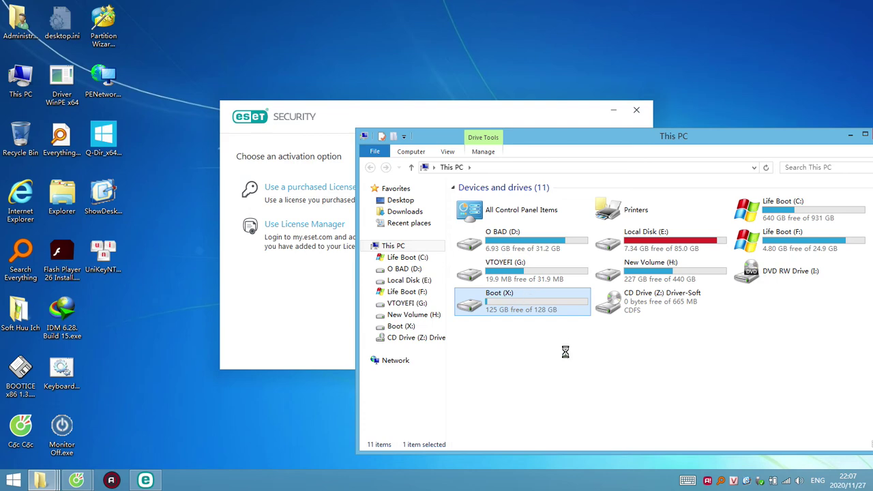
right_click(572, 310)
click(559, 290)
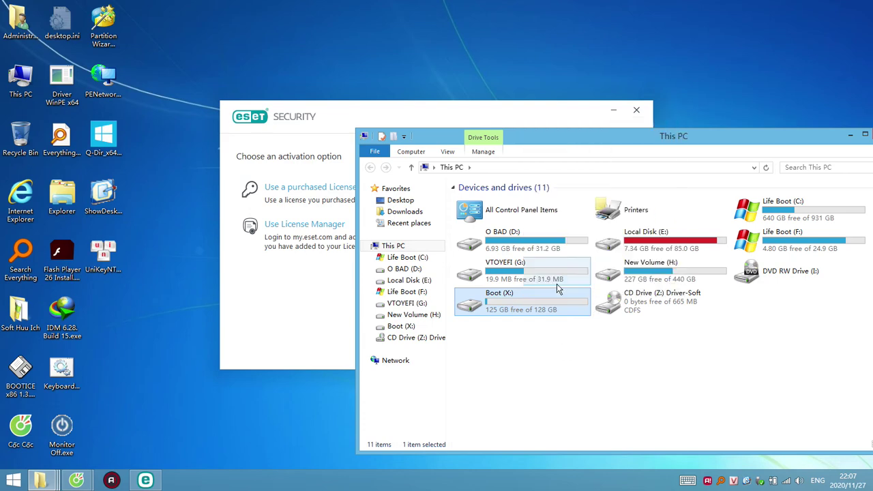
drag(694, 211, 774, 78)
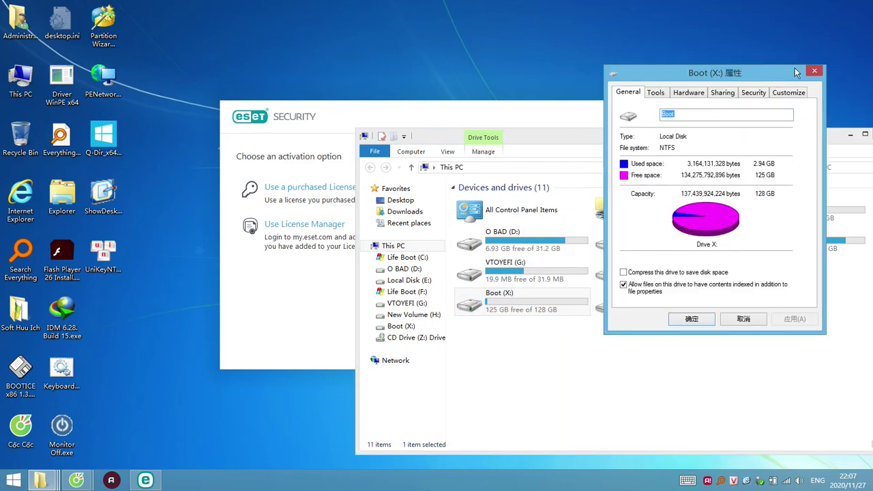
click(816, 72)
- Choose the free trial activation for ESET and opt in to special offers and product information
click(304, 309)
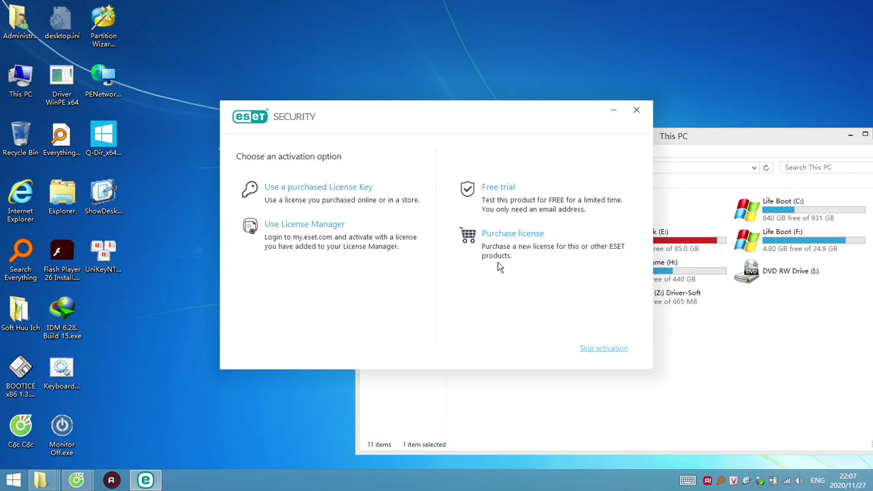
click(497, 189)
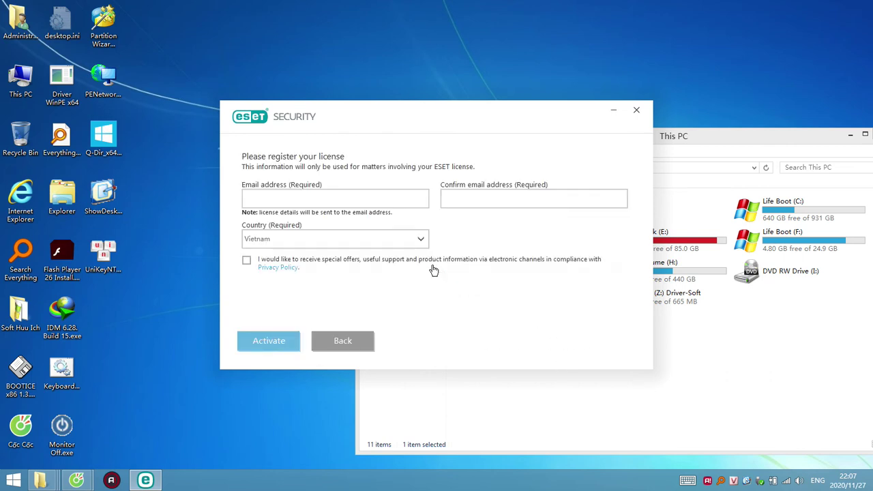
click(423, 240)
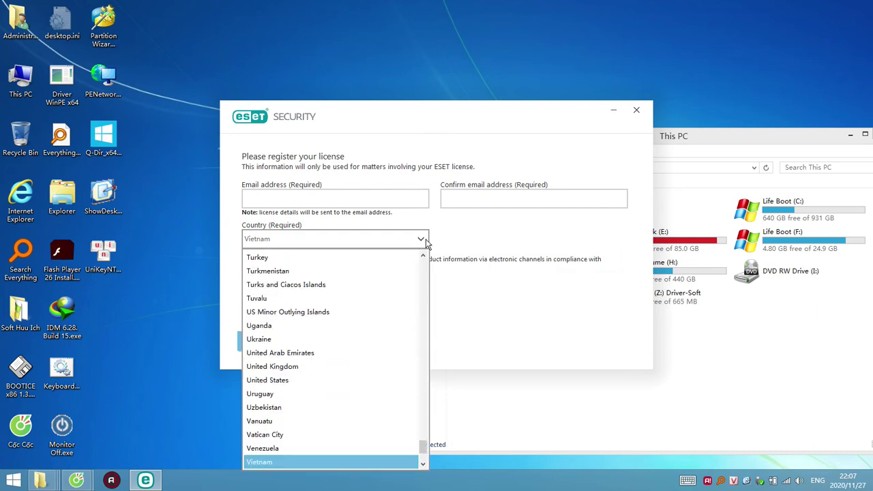
click(425, 241)
click(418, 239)
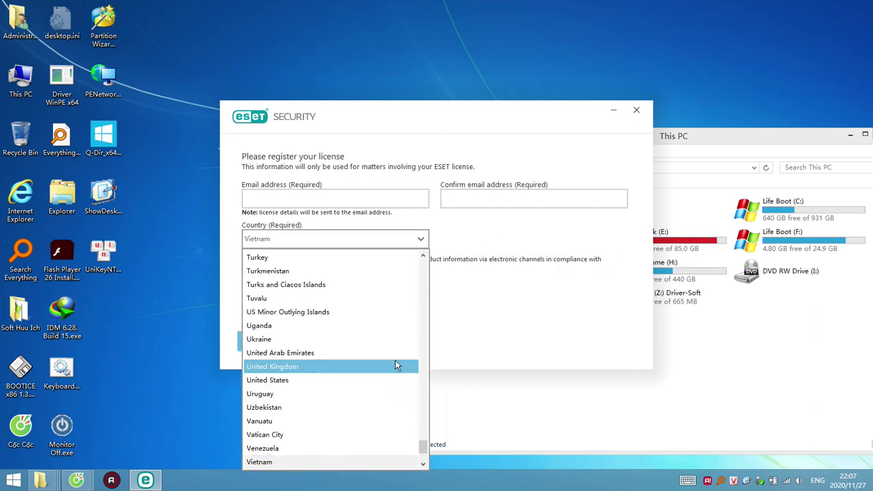
click(538, 341)
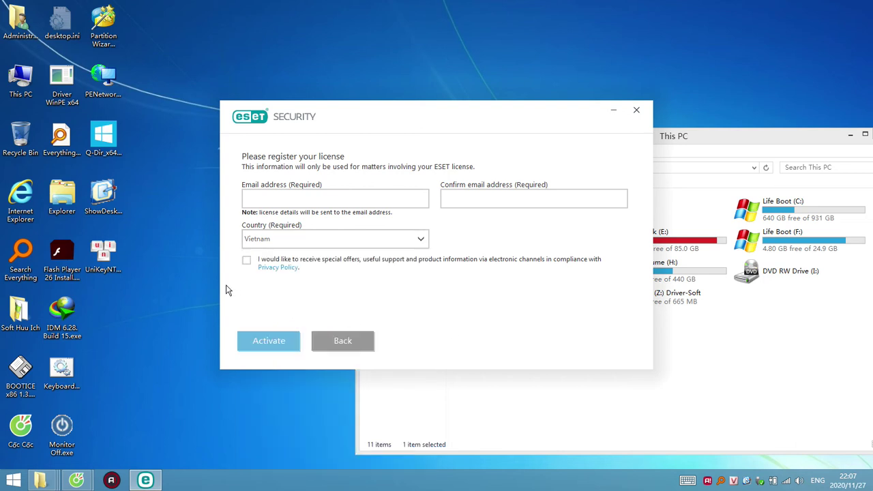
click(246, 261)
click(267, 344)
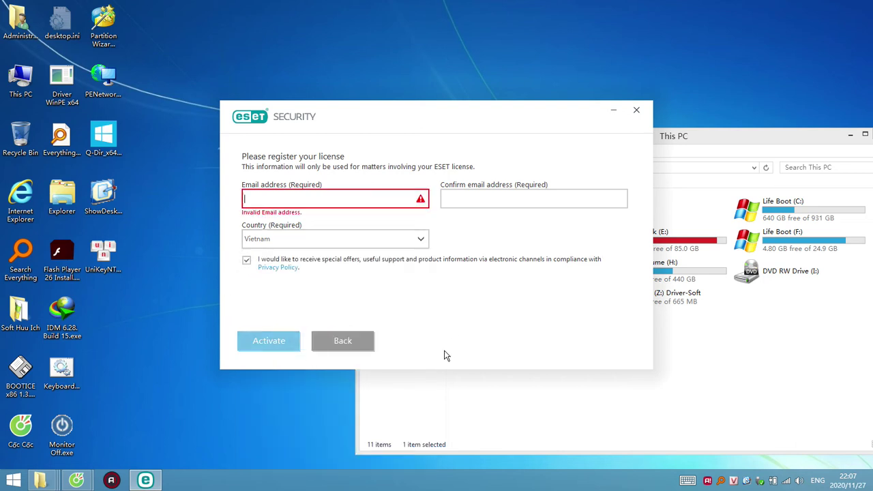
- Register the trial license with the email address in both email fields and accept the ESET Smart Security Premium activation details
click(329, 199)
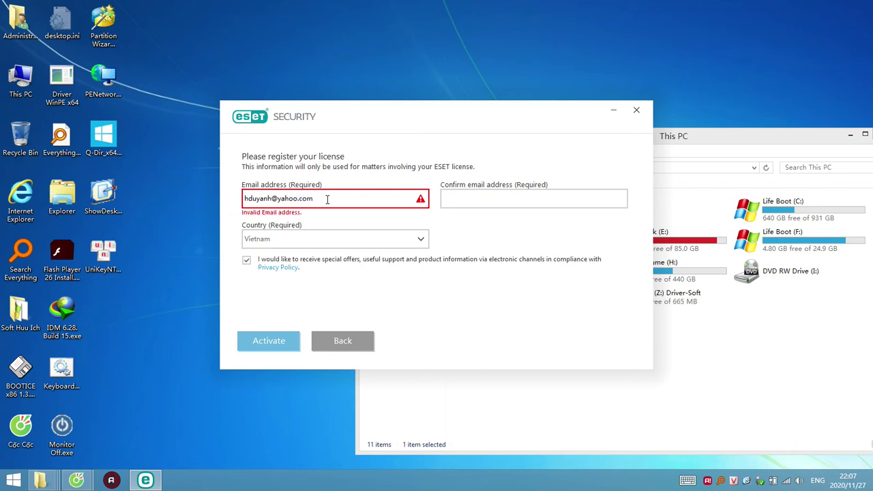
key(ctrl+a)
key(ctrl+c)
click(475, 198)
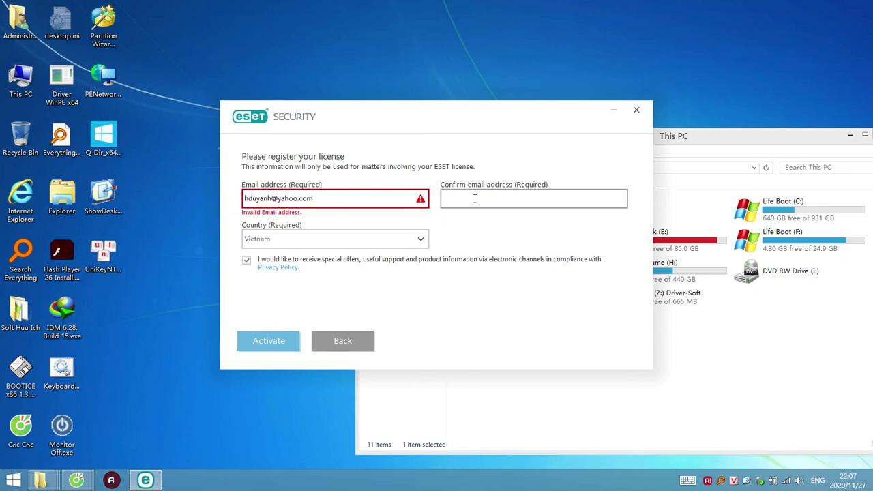
key(ctrl+v)
click(280, 343)
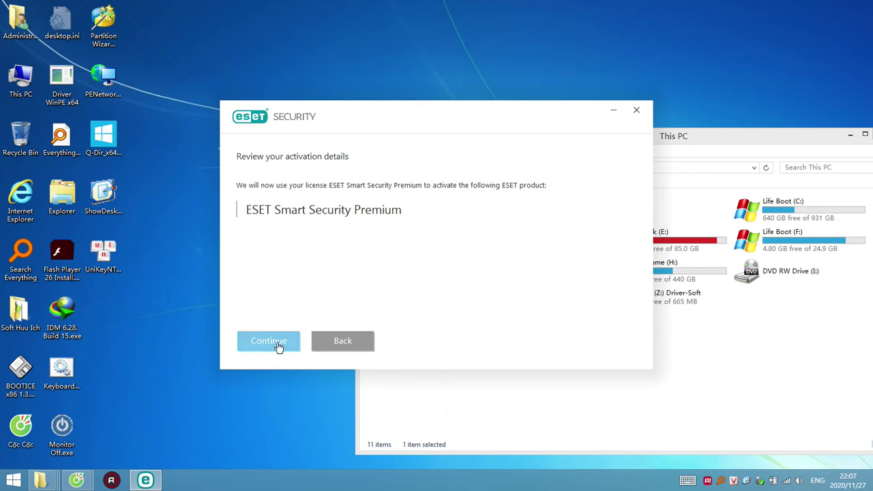
click(278, 347)
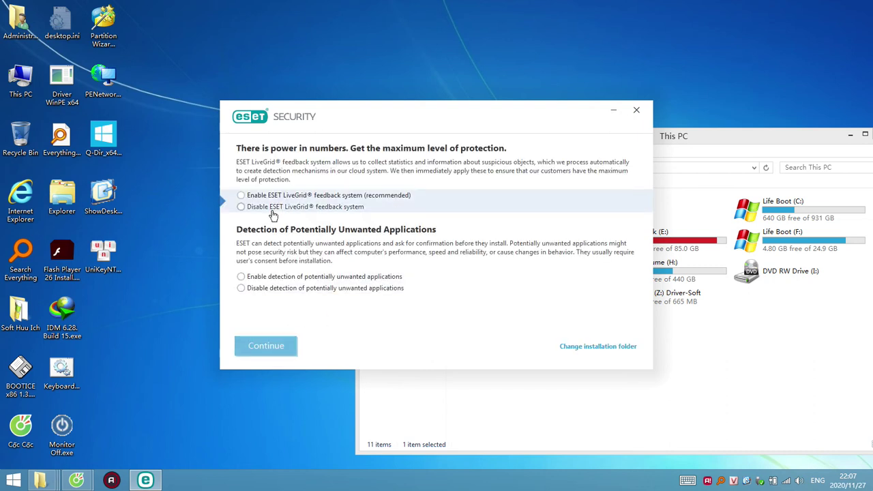
- Enable the ESET LiveGrid feedback system and the detection of potentially unwanted applications
click(241, 196)
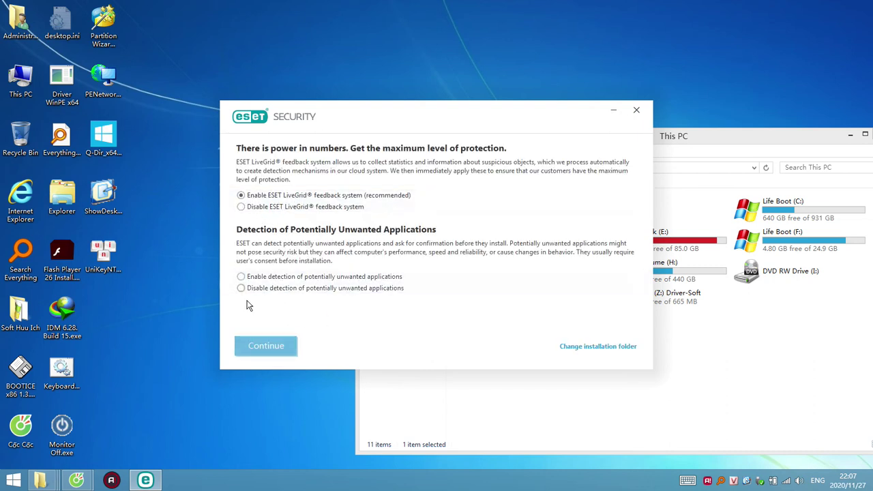
click(241, 276)
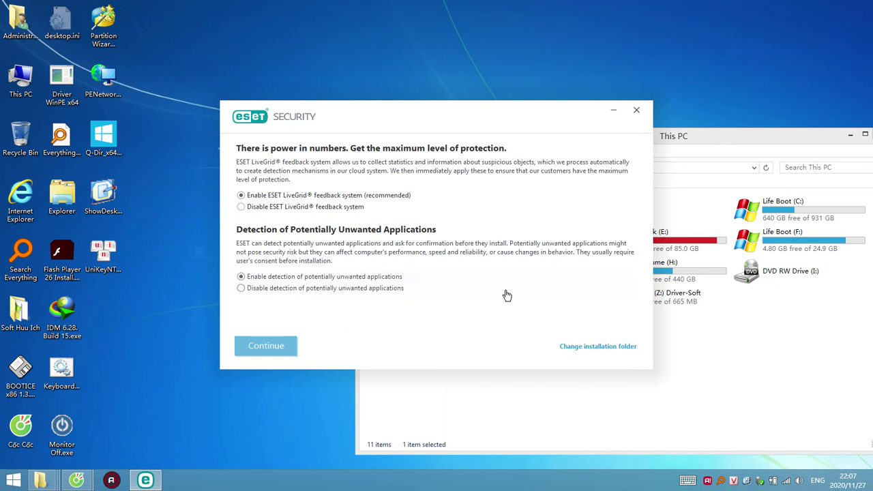
click(273, 345)
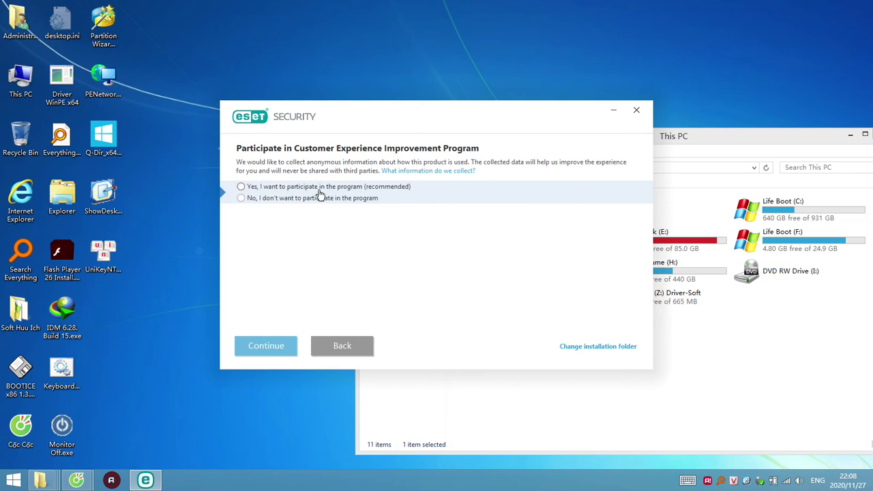
- Agree to participate in the Customer Experience Improvement Program and carry the ESET installation through to completion, minimizing the This PC window meanwhile
click(241, 187)
click(279, 347)
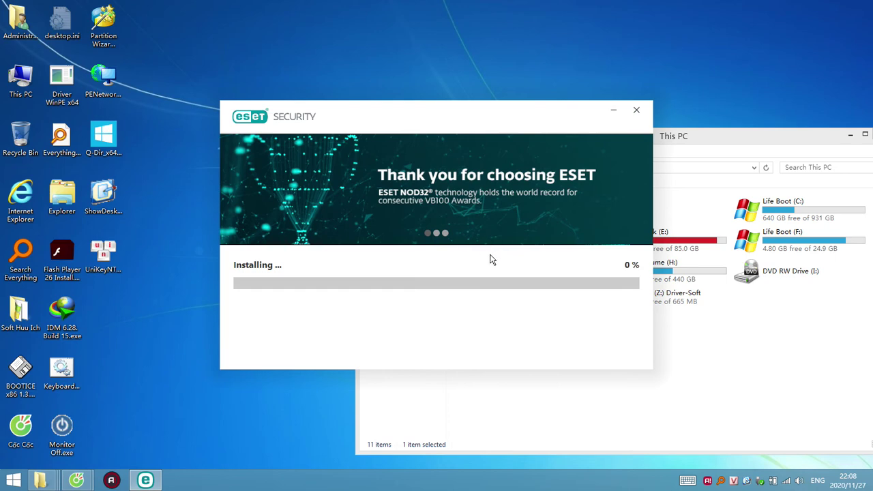
click(744, 136)
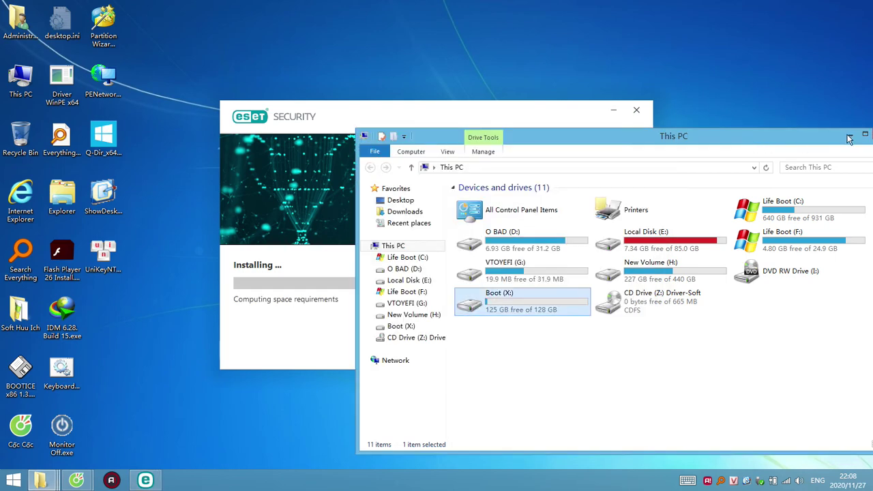
click(851, 136)
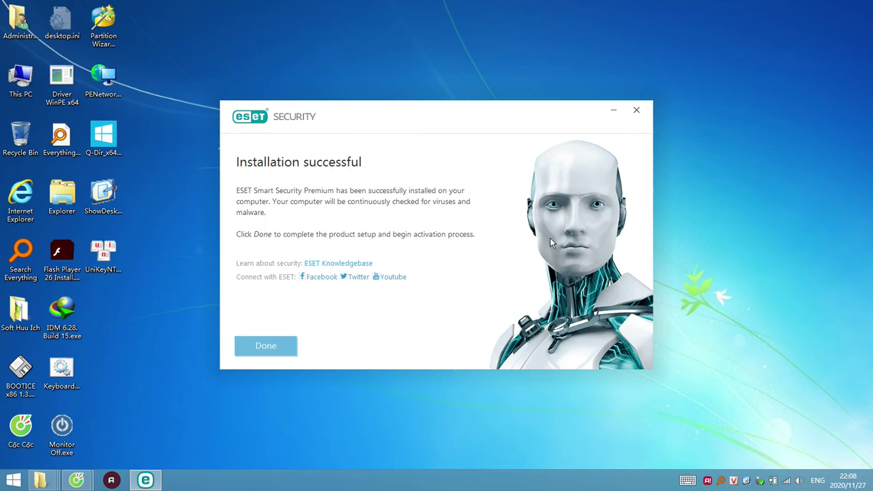
click(253, 352)
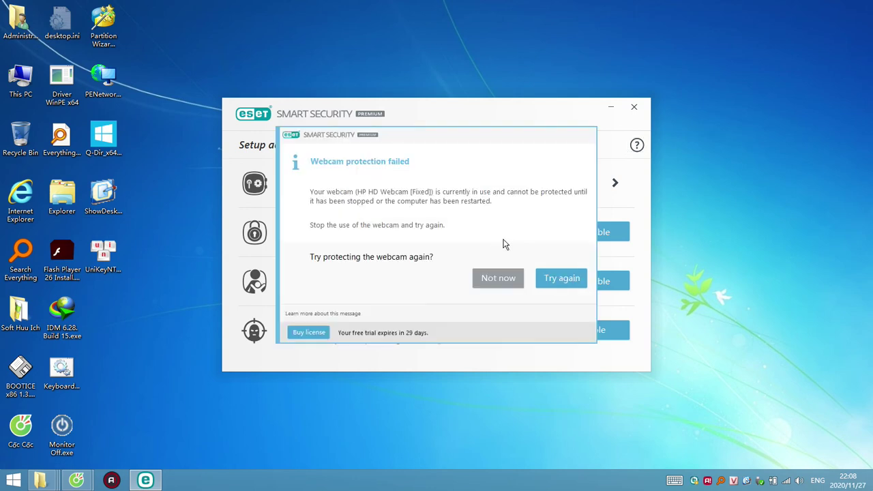
- Retry webcam protection once, postponing any further attempt, and view the Password Manager page of the additional security tools
click(563, 281)
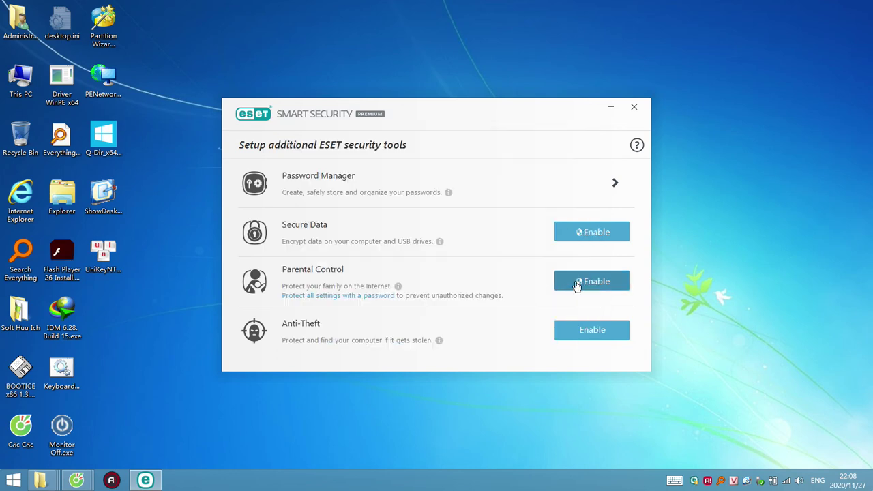
drag(516, 123, 484, 59)
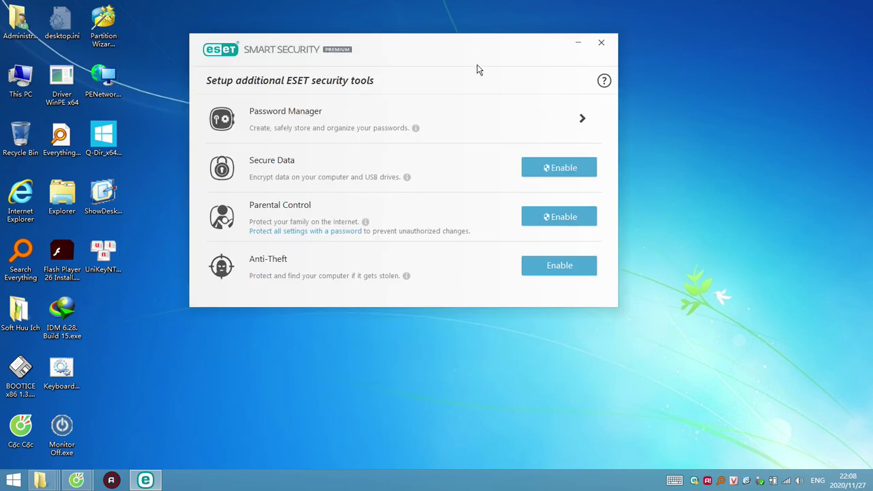
click(582, 118)
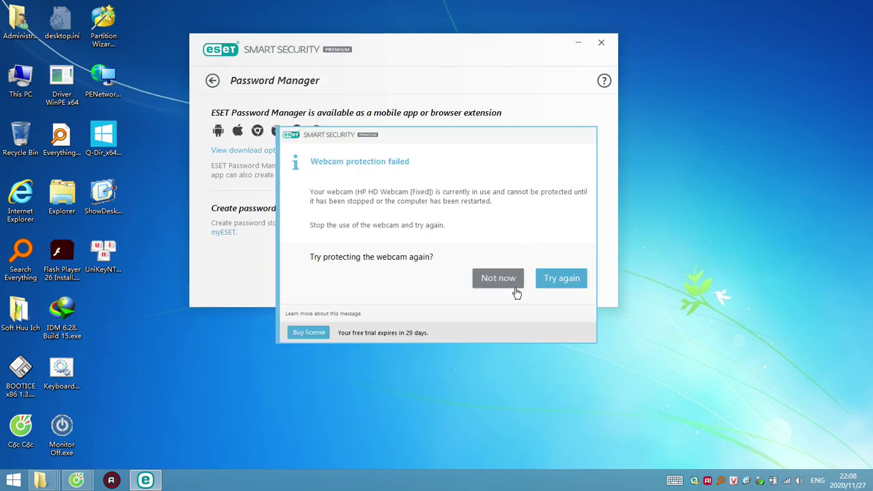
click(515, 291)
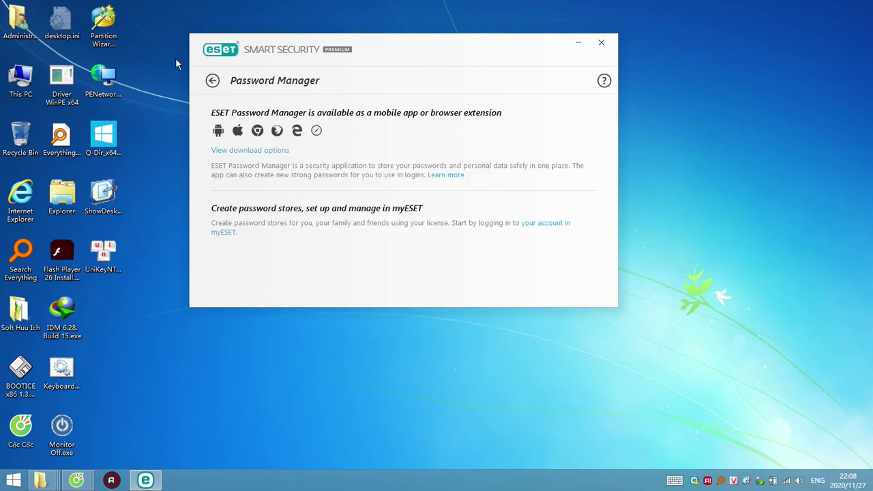
click(213, 81)
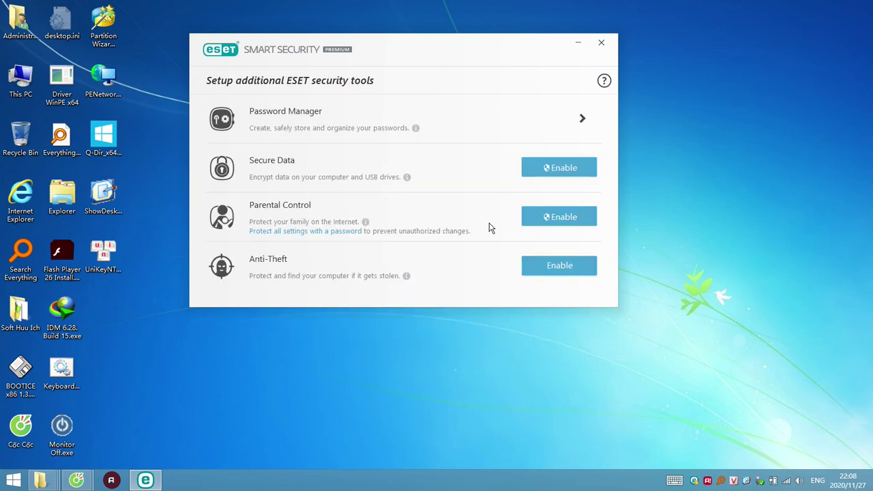
- View the Anti-Theft sign-in page and close the additional security tools setup without enabling any tool
click(567, 267)
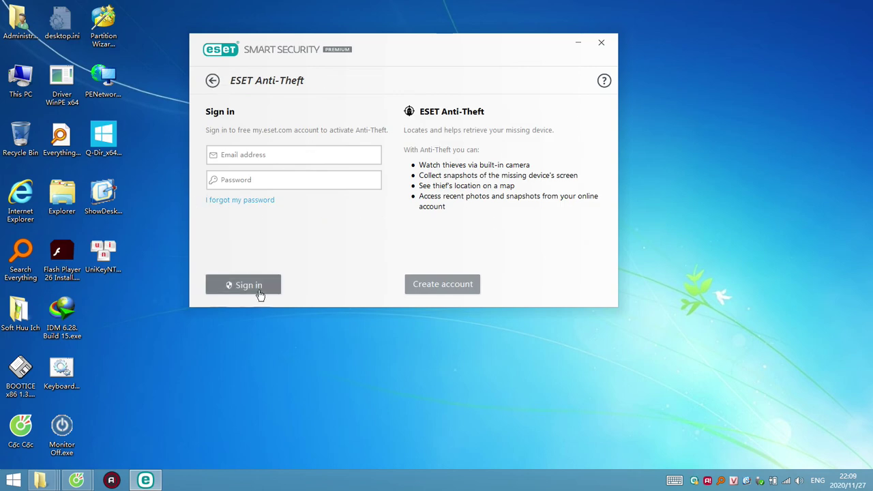
key(BackSpace)
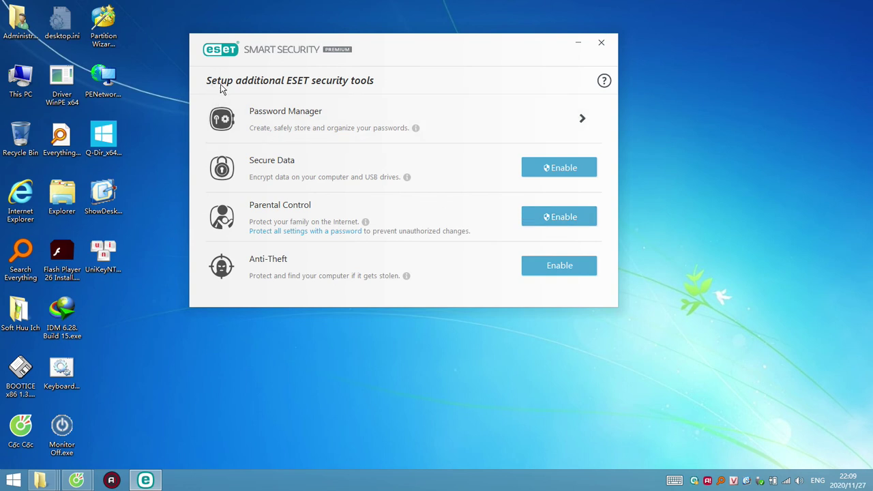
click(601, 42)
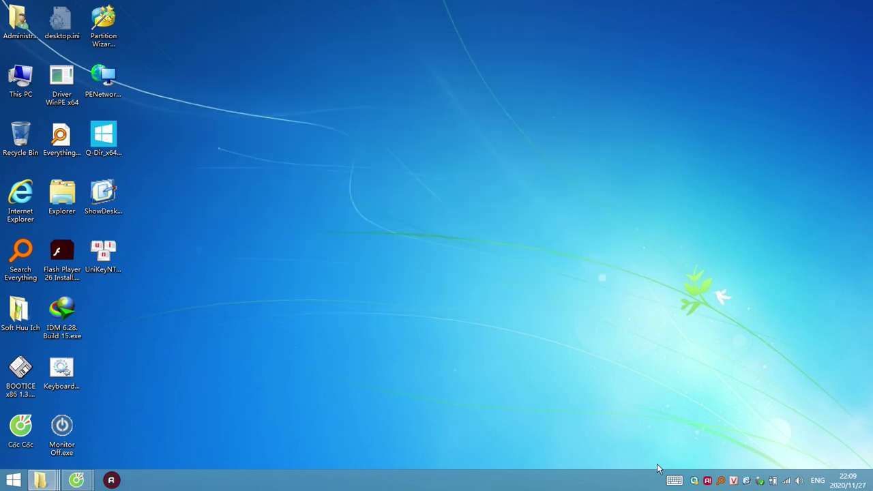
- Open the main ESET Smart Security Premium window and check its protection status and product update progress
click(695, 481)
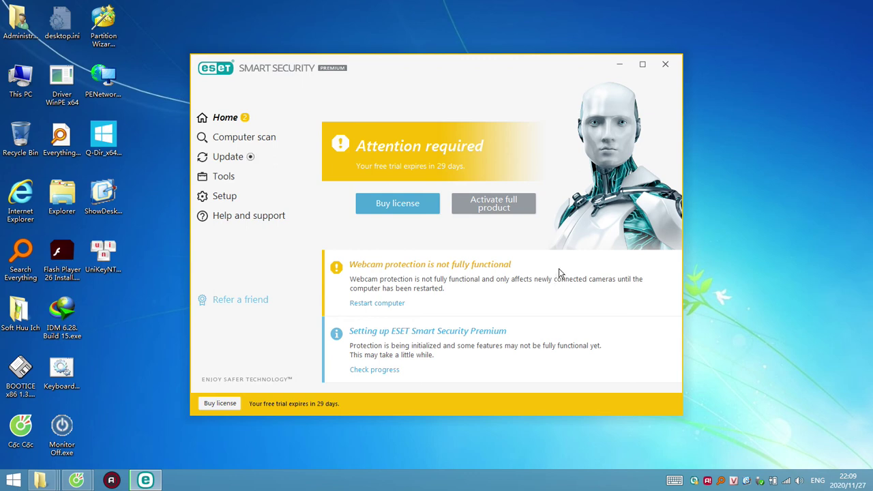
click(232, 158)
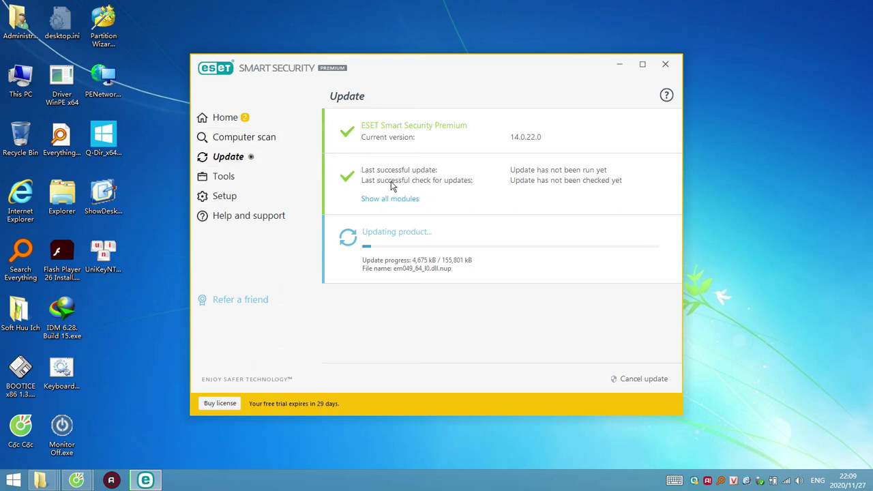
click(246, 121)
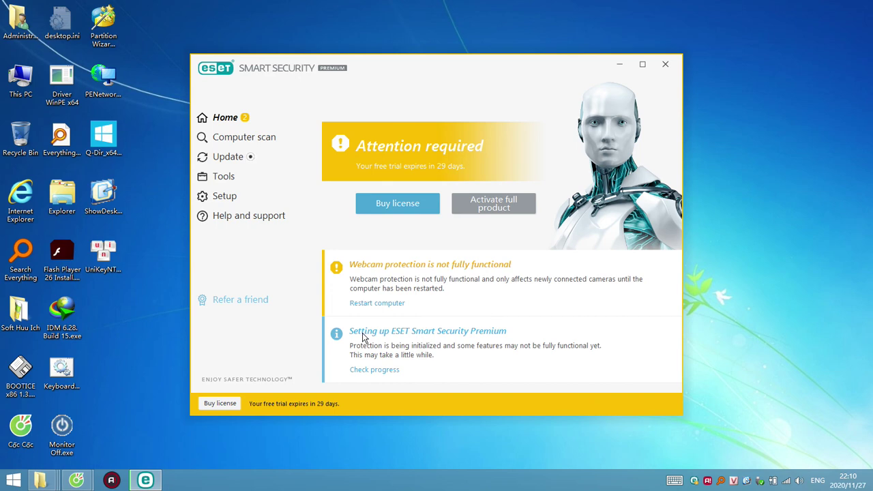
click(230, 126)
drag(459, 64, 487, 44)
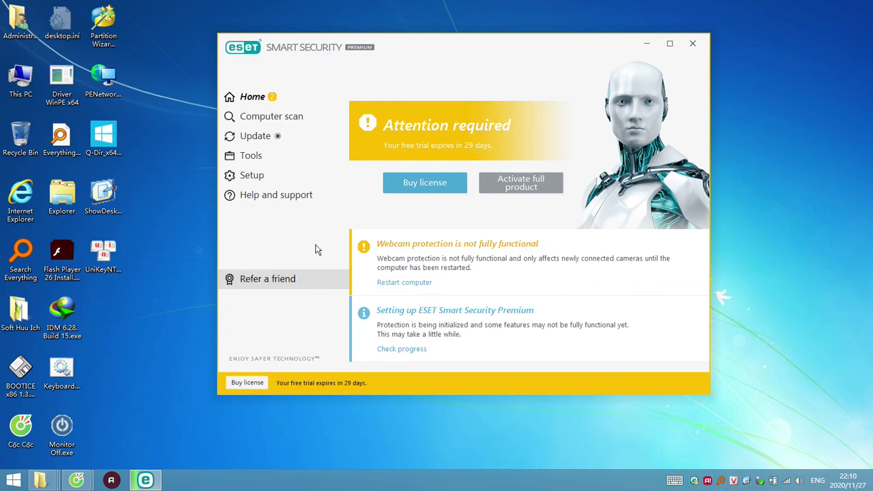
click(271, 139)
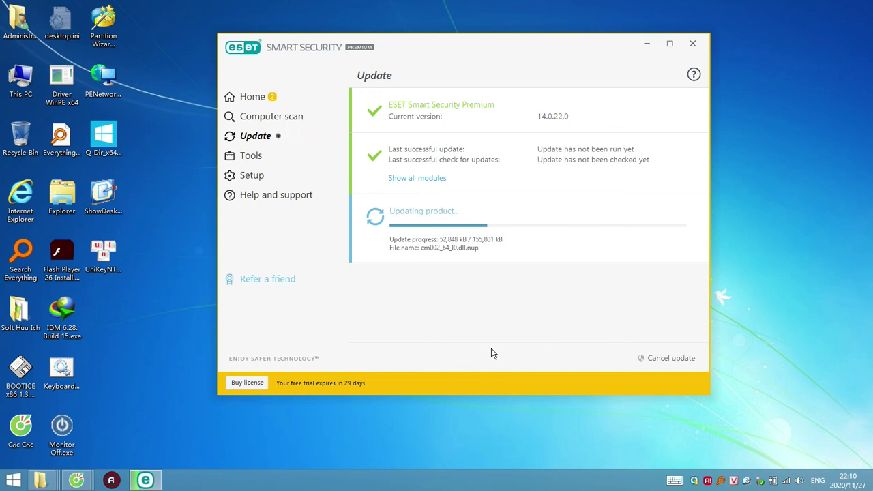